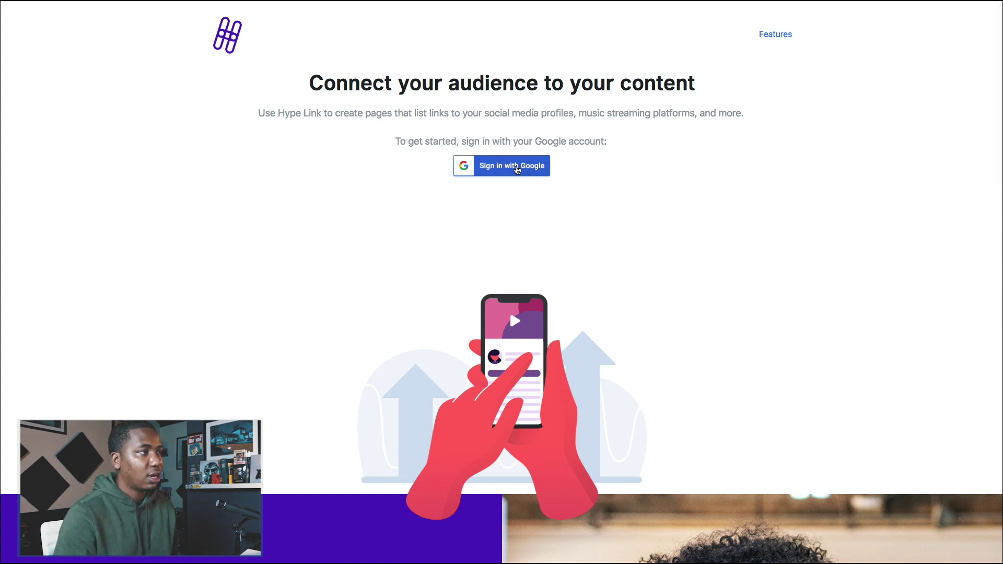
# - Sign in to Hype Link with Google, choosing the first account
pyautogui.click(517, 167)
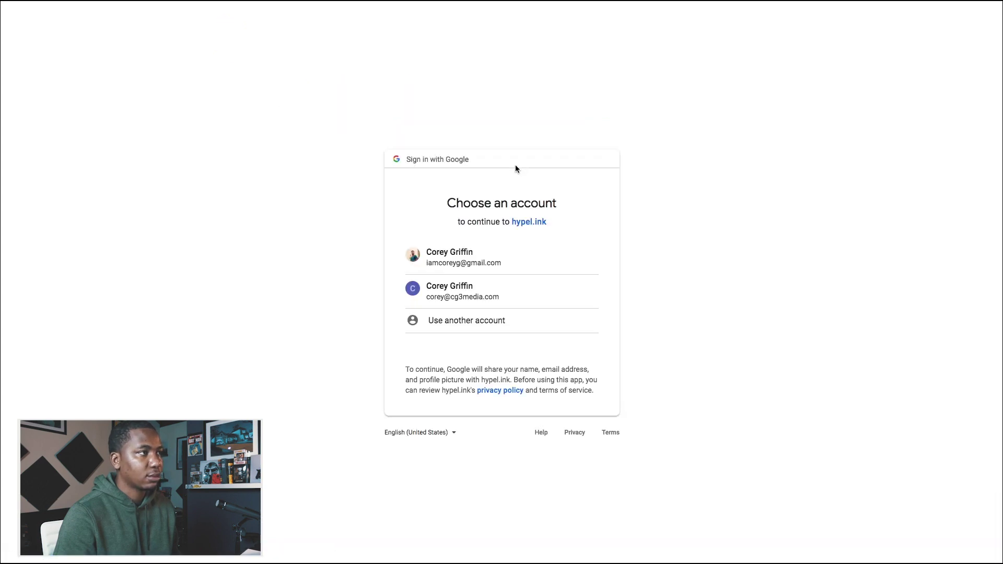
pyautogui.click(466, 258)
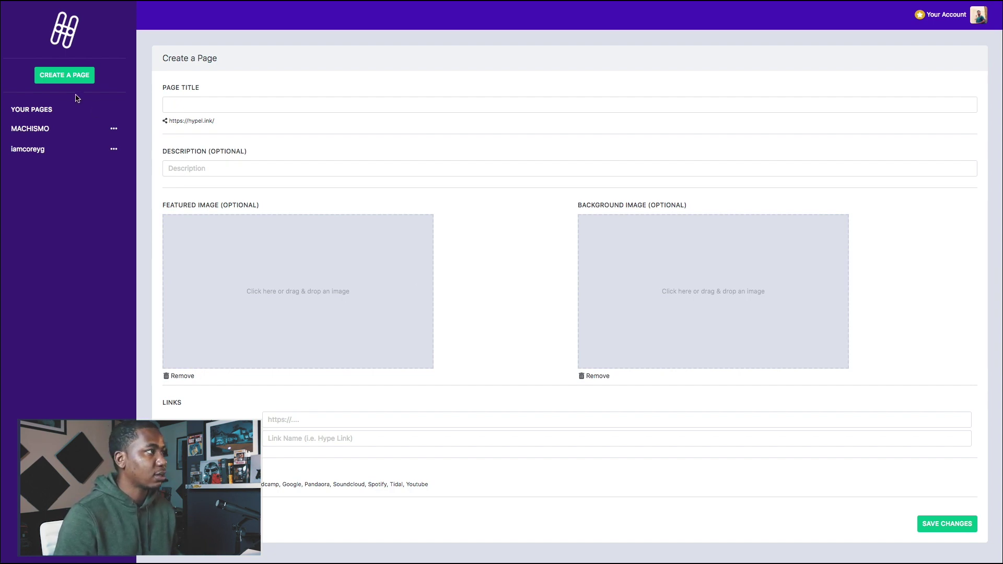
# - Open the second saved page under Your Pages for editing
pyautogui.click(28, 148)
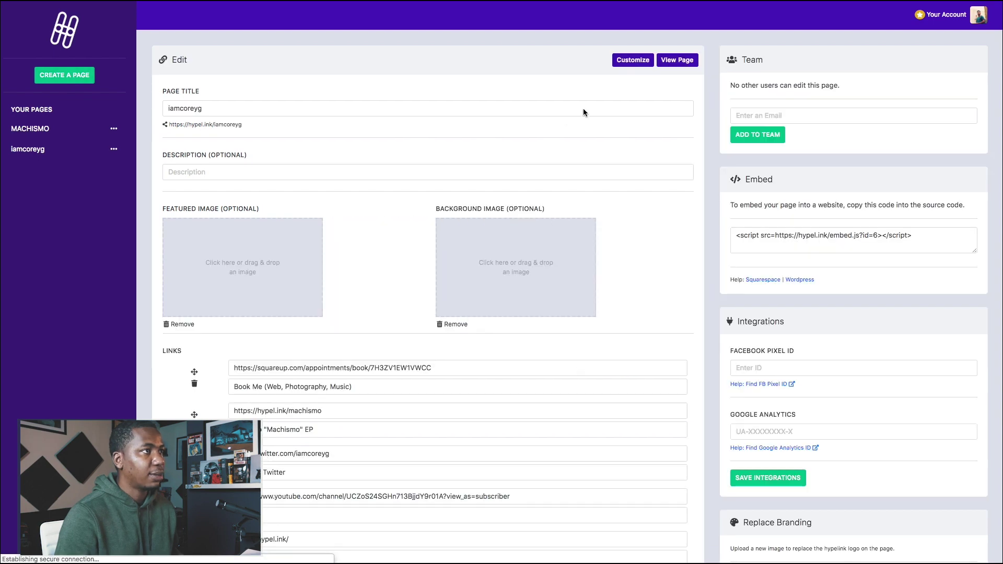
# - Preview the iamcoreyg page as visitors see it
pyautogui.click(678, 64)
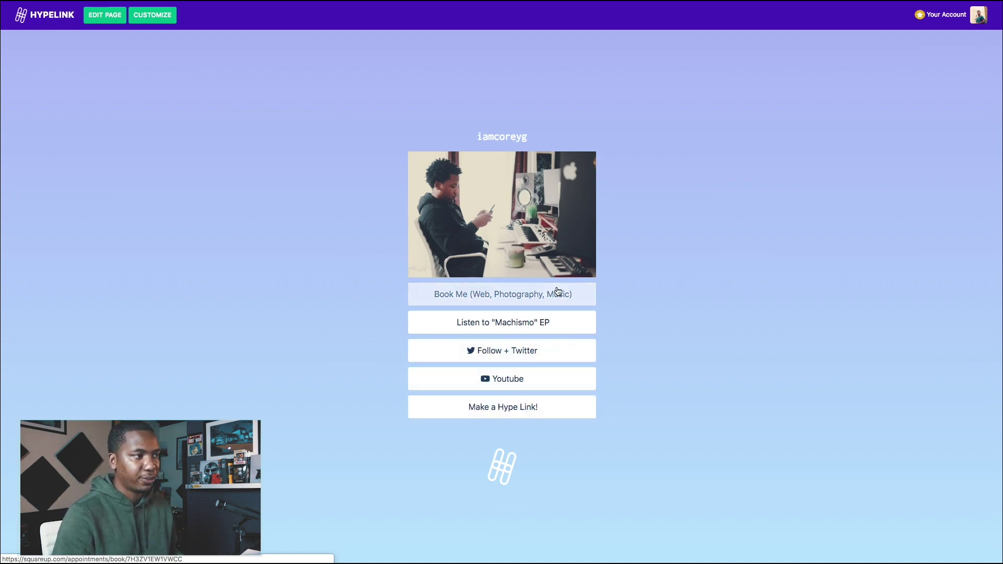
# - Return to the iamcoreyg edit form and scroll through its five links and fields
pyautogui.click(102, 17)
pyautogui.scroll(-2, 557, 324)
pyautogui.scroll(-2, 630, 262)
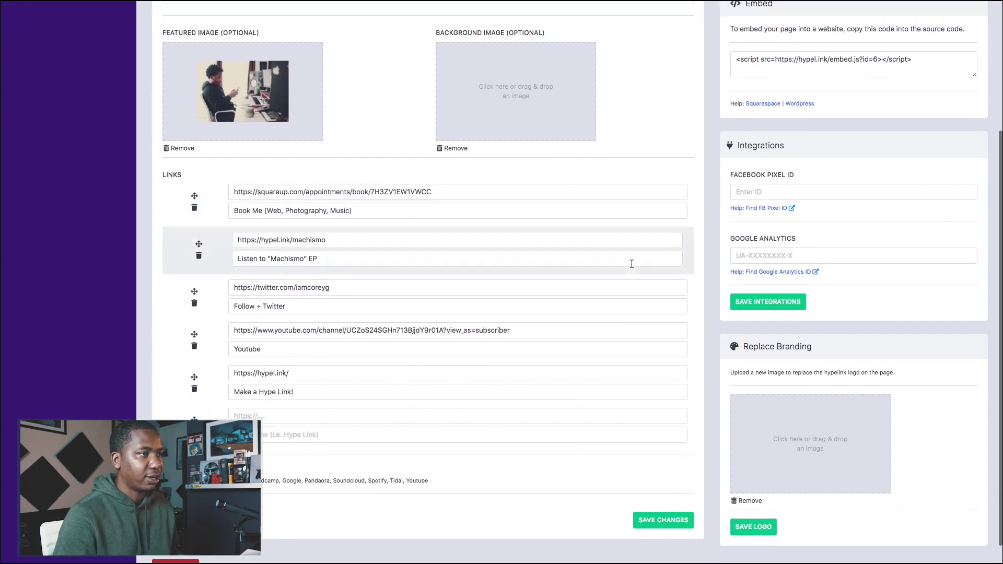
pyautogui.scroll(-1, 631, 264)
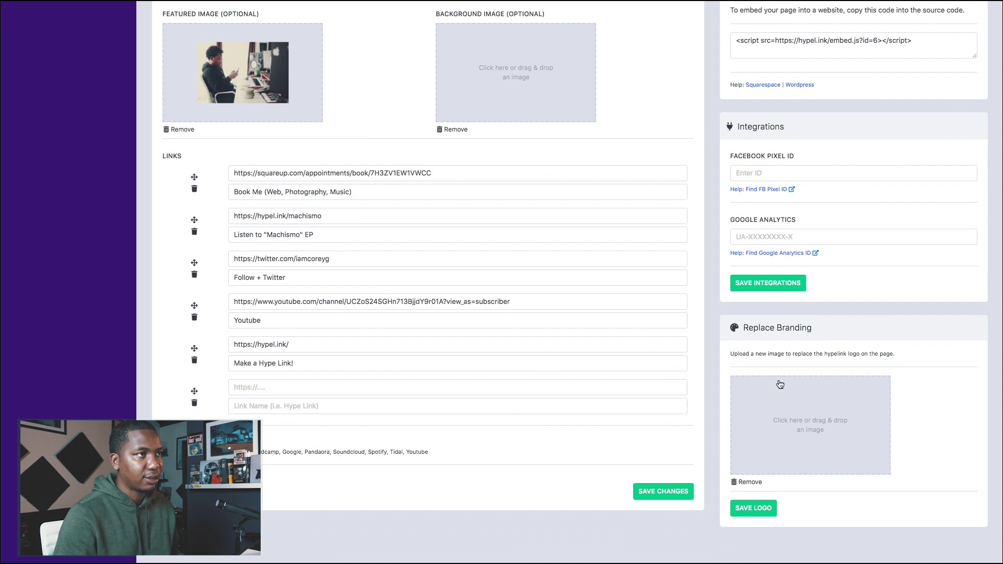
pyautogui.scroll(2, 781, 385)
# - Click into the Facebook Pixel ID field, then select the whole embed script code
pyautogui.click(748, 340)
pyautogui.click(752, 276)
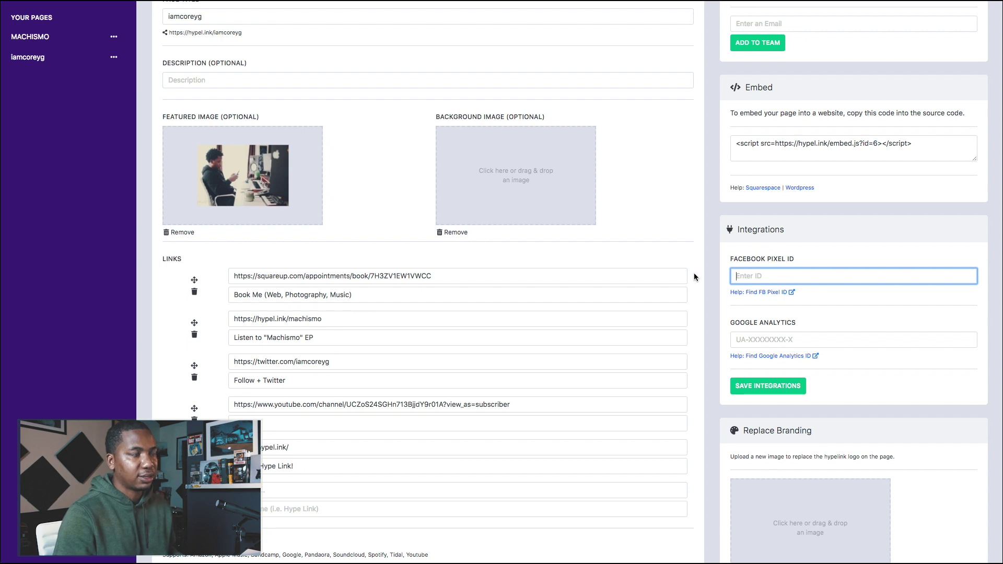
pyautogui.scroll(1, 684, 274)
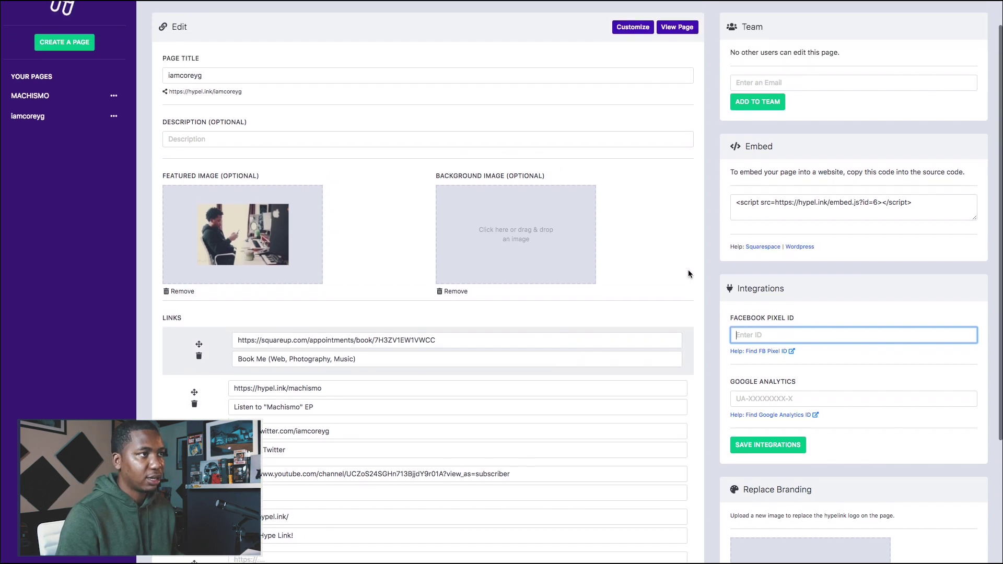
pyautogui.click(817, 205)
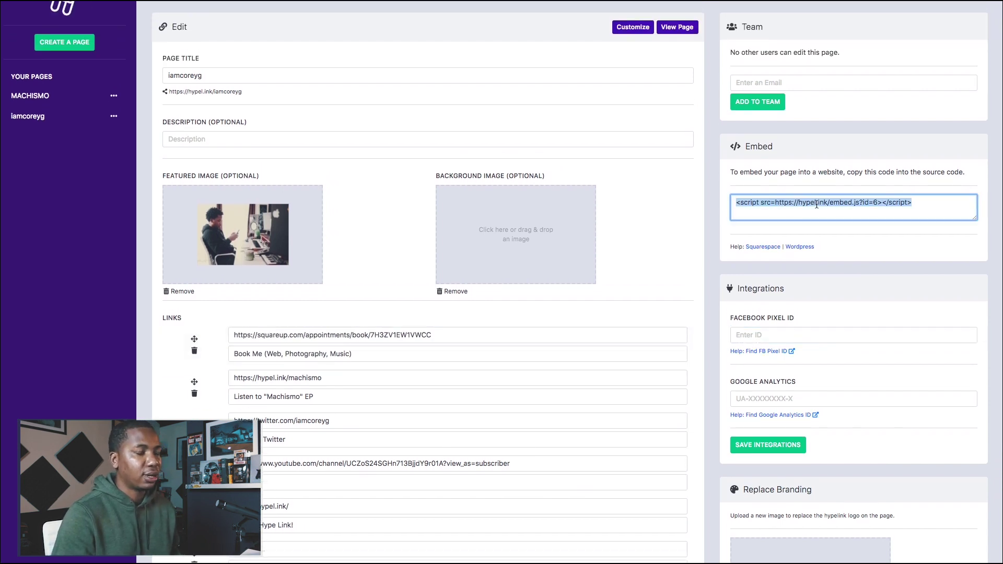
pyautogui.click(797, 335)
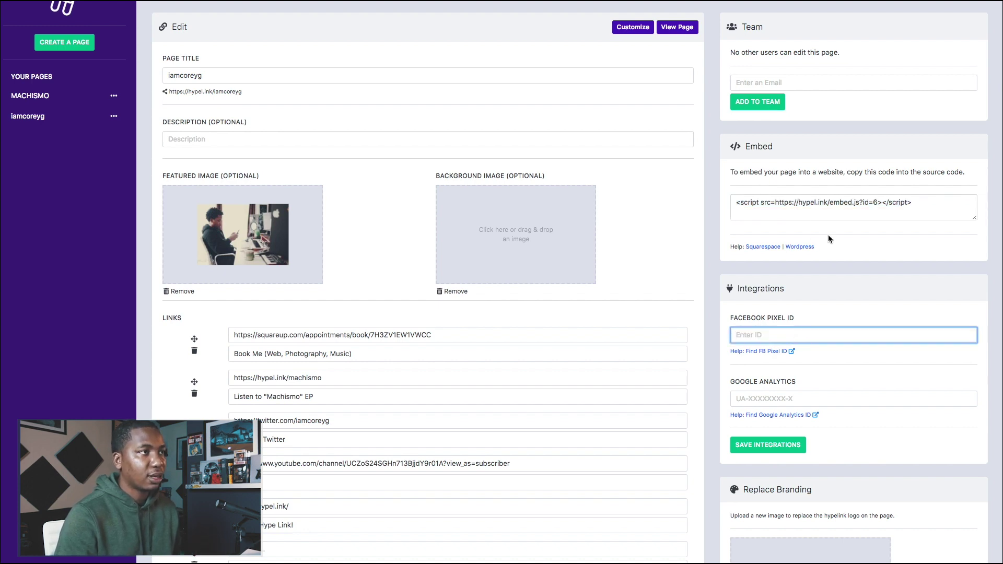
pyautogui.click(793, 202)
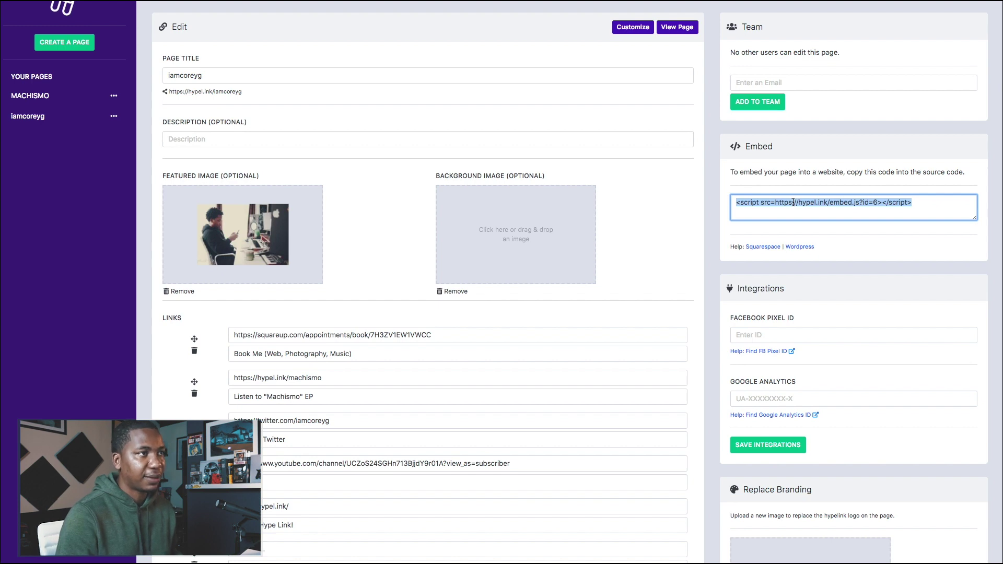
pyautogui.click(684, 30)
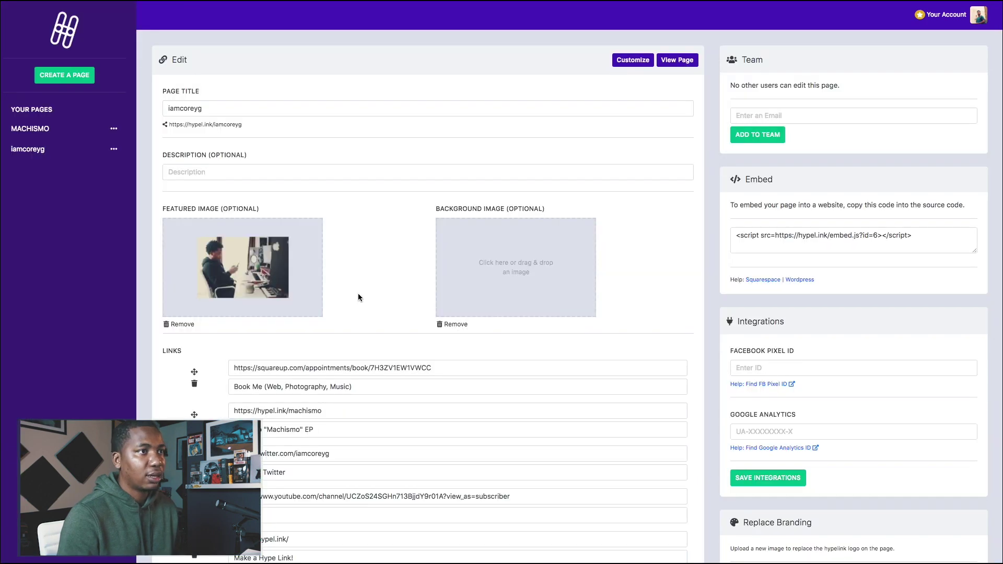
pyautogui.click(642, 62)
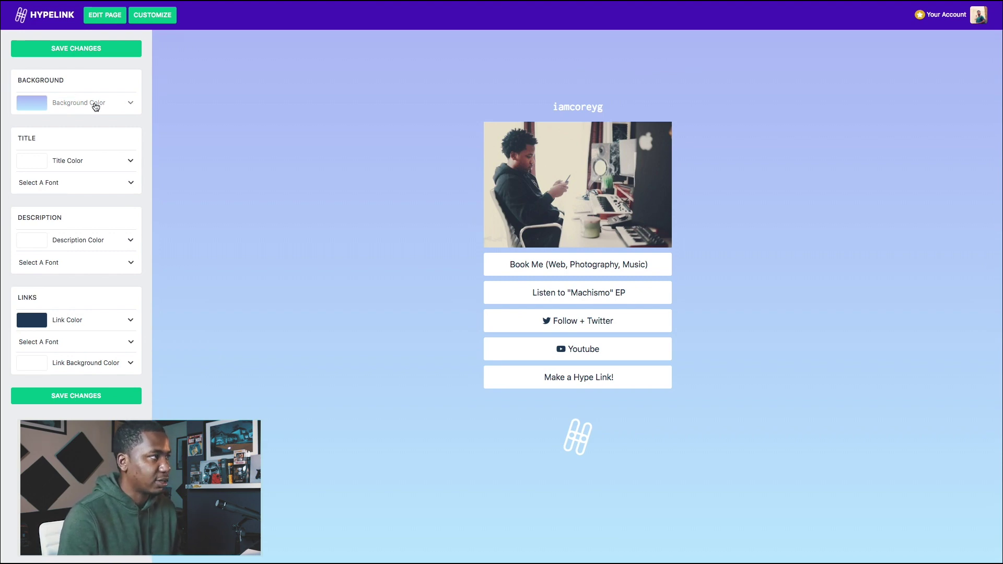
# - Try solid page backgrounds from navy through light cyan #6DDDF6 to white #FFFFFF
pyautogui.click(94, 104)
pyautogui.click(22, 120)
pyautogui.click(39, 120)
pyautogui.click(55, 120)
pyautogui.click(72, 120)
pyautogui.click(88, 152)
pyautogui.click(104, 152)
pyautogui.click(120, 152)
pyautogui.click(120, 168)
# - Try the gradient presets and apply the pink-to-peach gradient starting at #E6B3F7
pyautogui.click(72, 185)
pyautogui.click(55, 184)
pyautogui.click(38, 184)
pyautogui.click(24, 185)
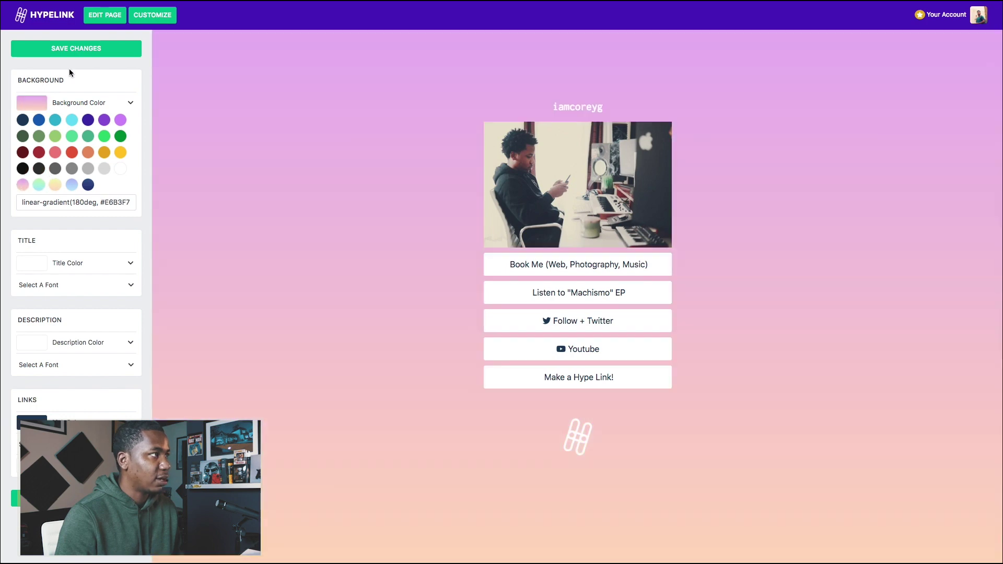
pyautogui.click(125, 102)
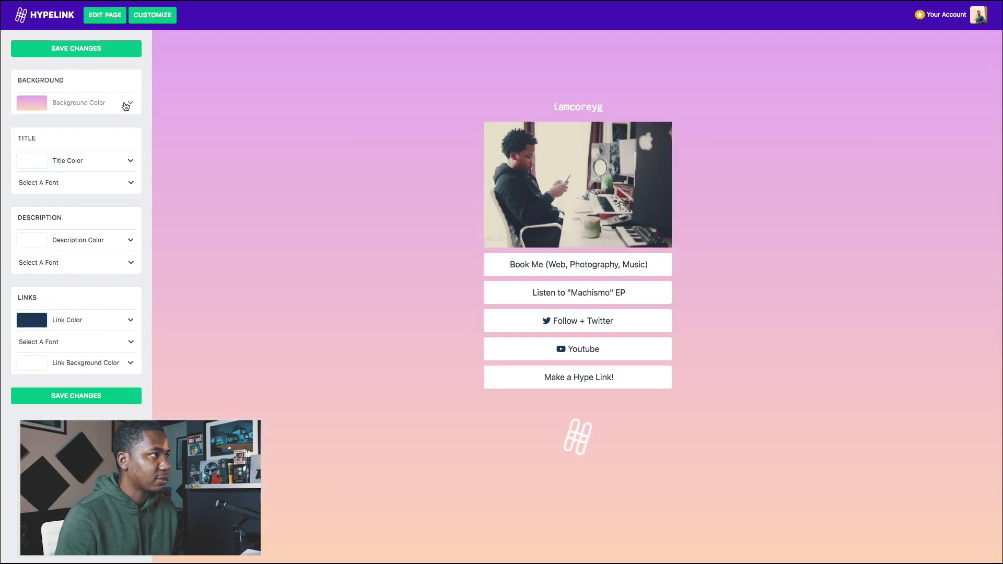
# - Set the title font to Pacifico after trying others, and make the link buttons teal
pyautogui.click(106, 191)
pyautogui.click(83, 203)
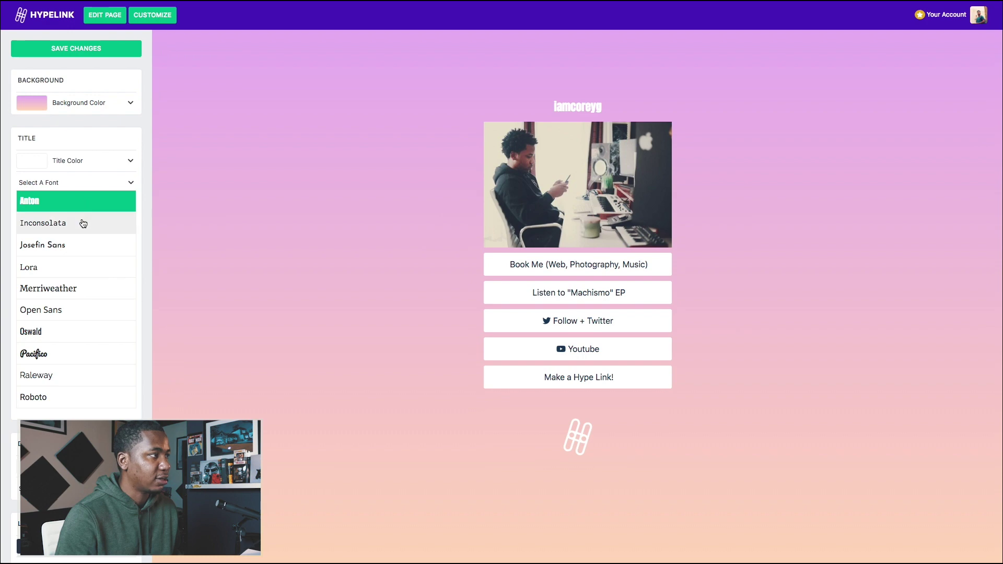
pyautogui.click(77, 246)
pyautogui.click(72, 265)
pyautogui.click(73, 288)
pyautogui.click(73, 311)
pyautogui.click(73, 331)
pyautogui.click(74, 353)
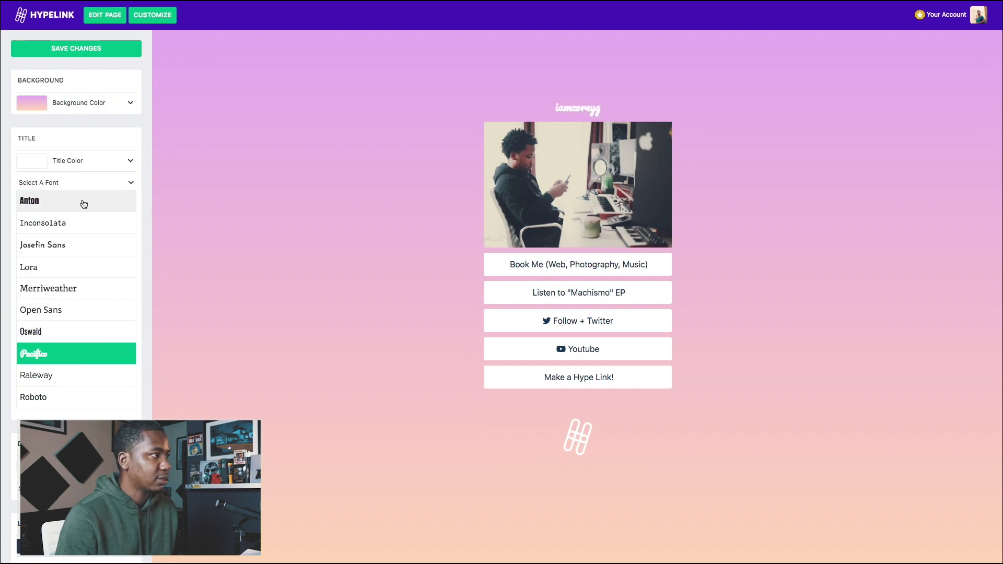
pyautogui.click(86, 363)
pyautogui.click(55, 379)
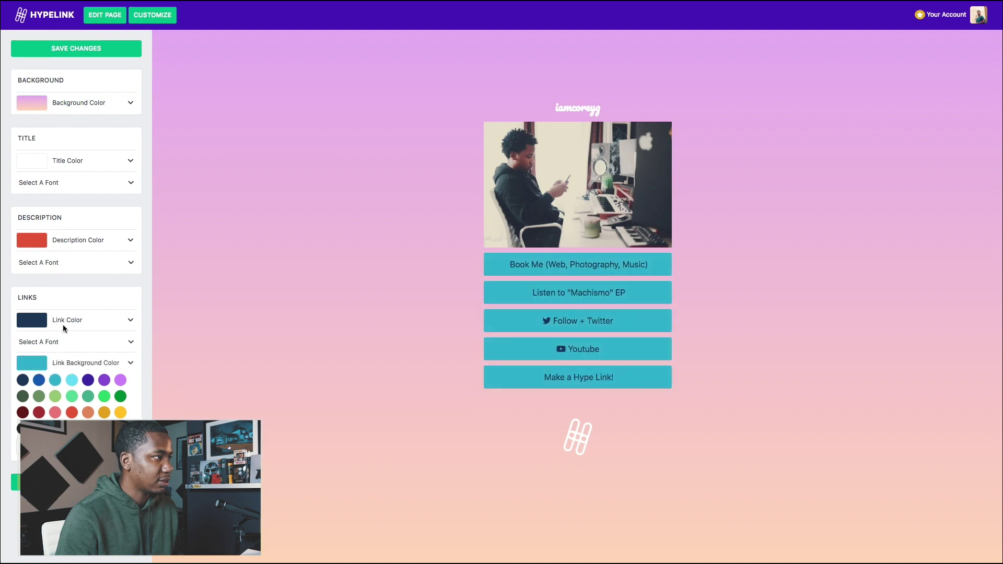
# - Make the link buttons yellow and the link text white #FFFFFF
pyautogui.click(104, 412)
pyautogui.click(120, 413)
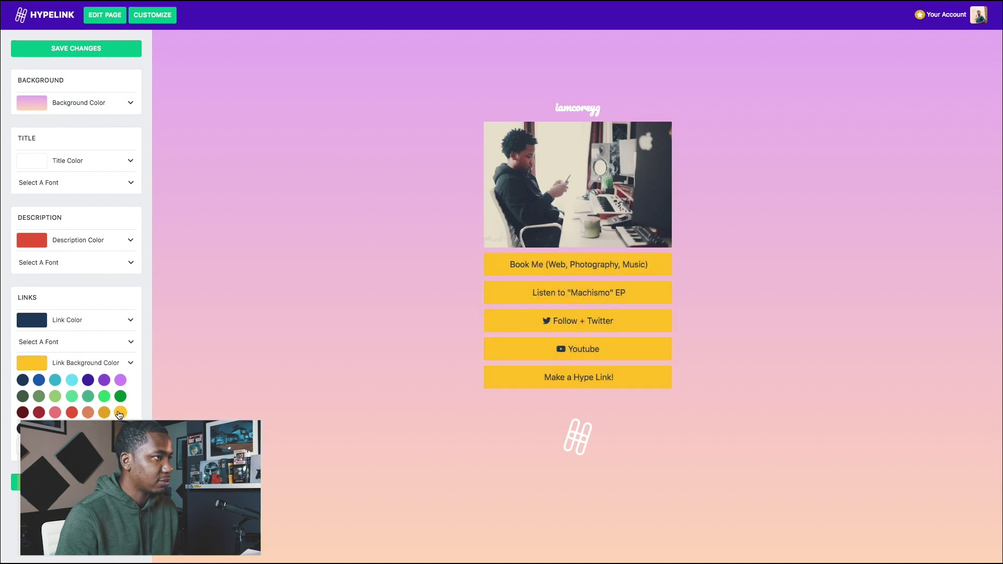
pyautogui.click(73, 322)
pyautogui.click(120, 386)
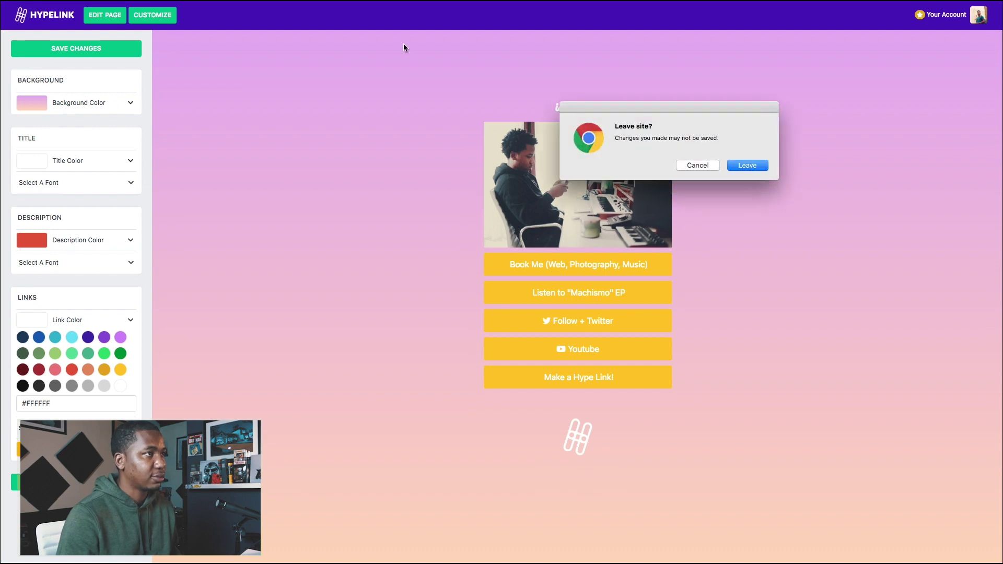
# - Confirm leaving the Customize screen and open the MACHISMO page for editing
pyautogui.press('Return')
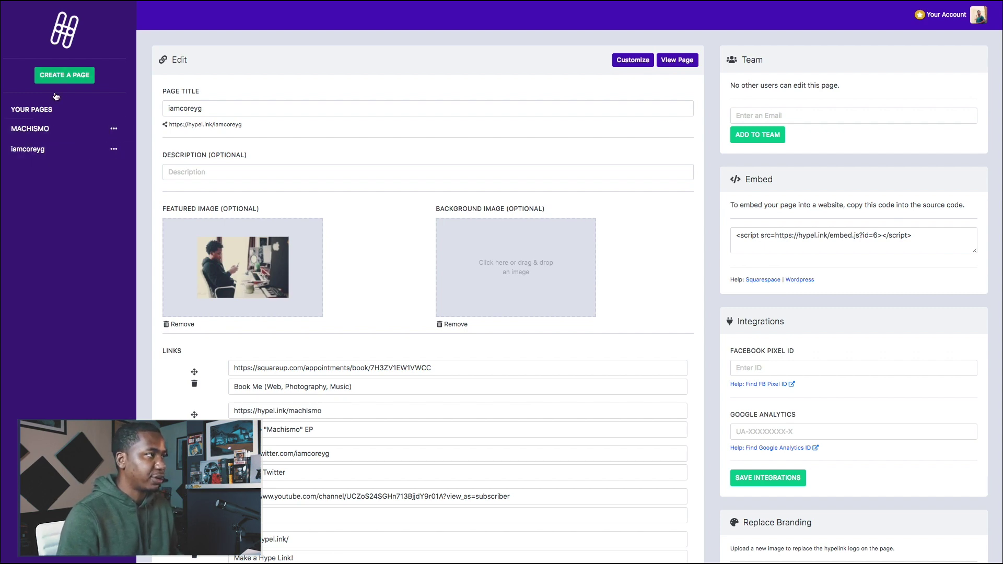
pyautogui.moveTo(97, 160)
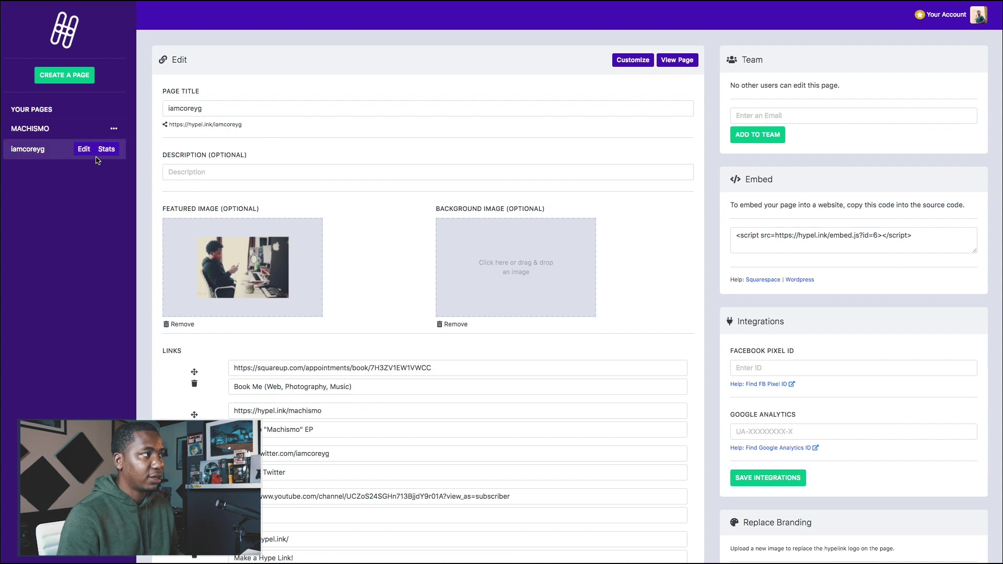
pyautogui.click(38, 132)
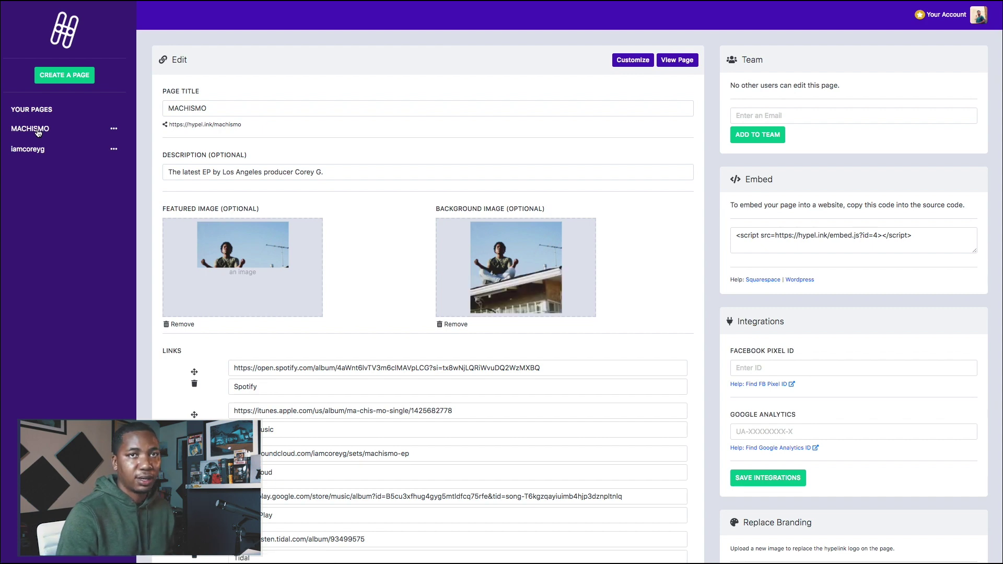
# - Open the MACHISMO page's Stats view showing 52 total page views
pyautogui.click(671, 65)
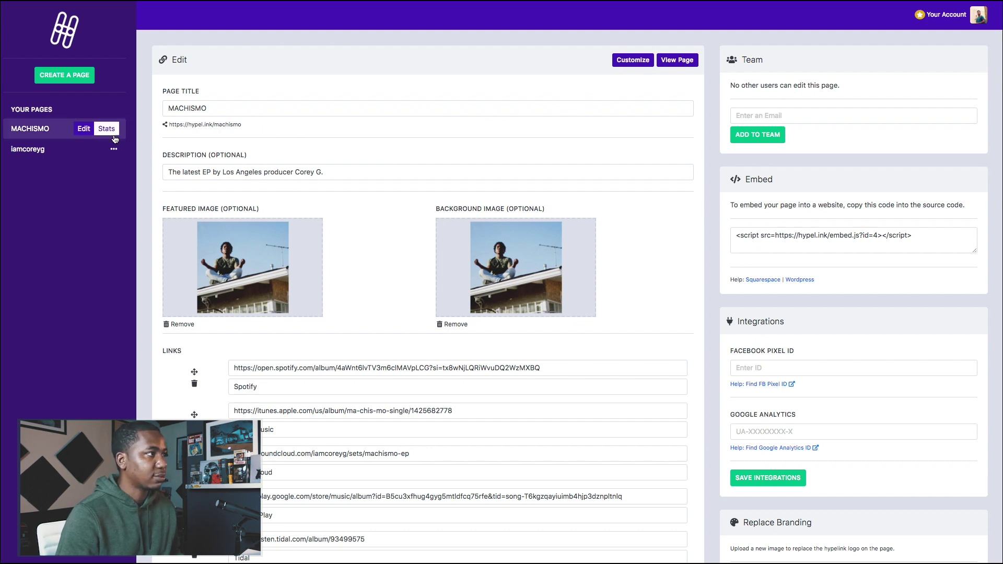
pyautogui.click(108, 131)
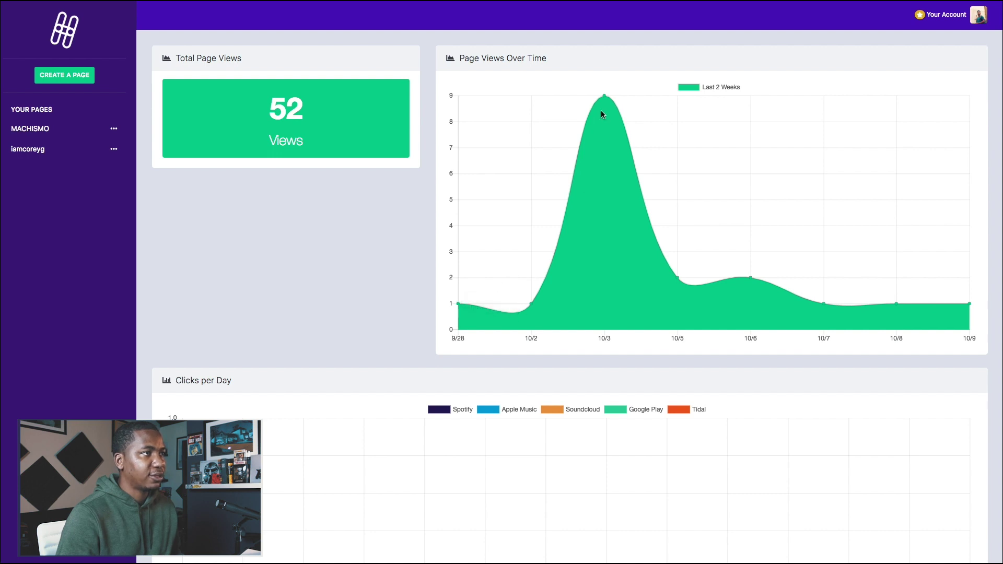
# - Highlight the 52 total page views, then scroll to the per-link daily click charts
pyautogui.scroll(-4, 628, 202)
pyautogui.scroll(4, 628, 201)
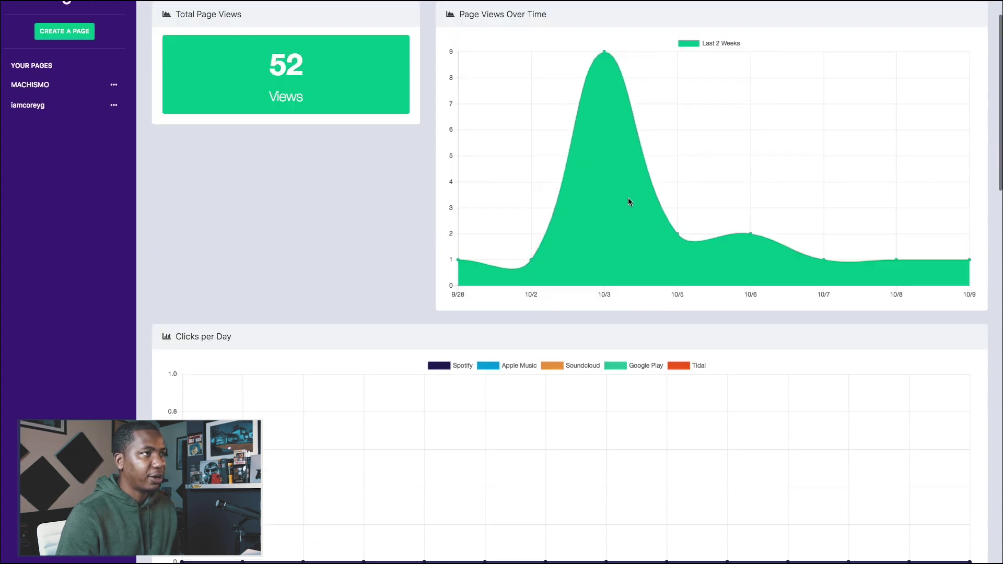
pyautogui.moveTo(260, 91); pyautogui.dragTo(331, 123)
pyautogui.scroll(-8, 347, 132)
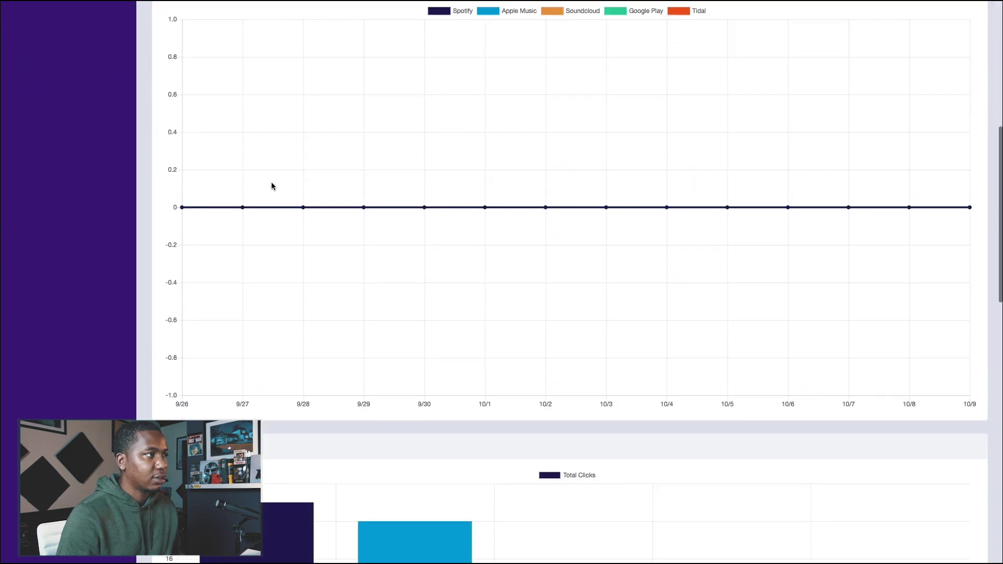
pyautogui.scroll(3, 271, 185)
pyautogui.scroll(-8, 271, 130)
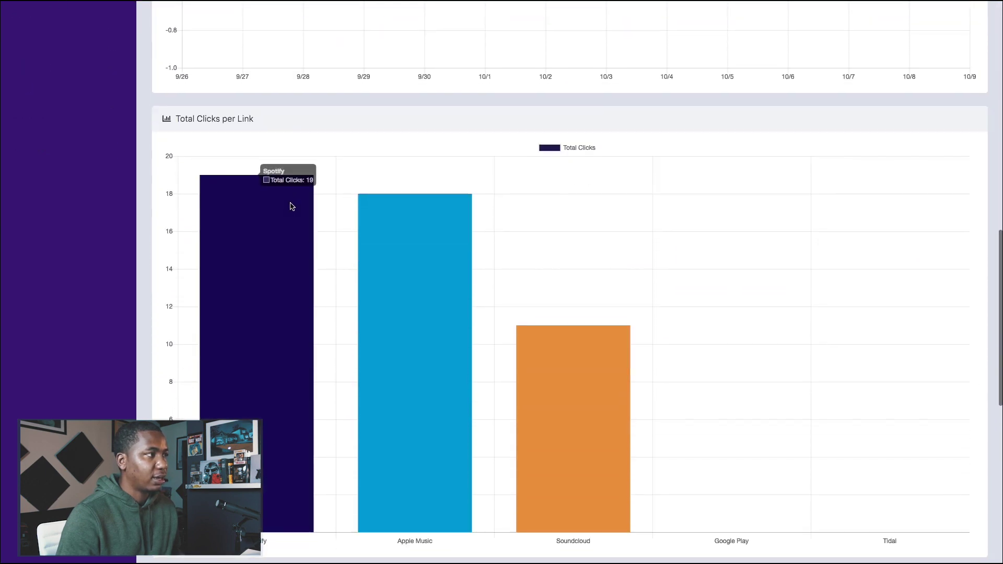
pyautogui.scroll(-3, 432, 312)
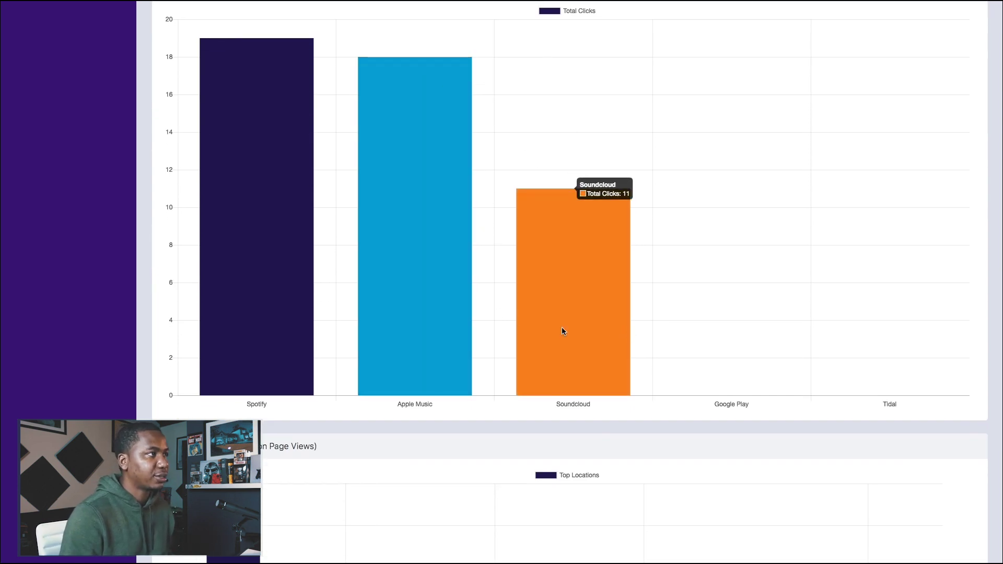
pyautogui.scroll(1, 498, 299)
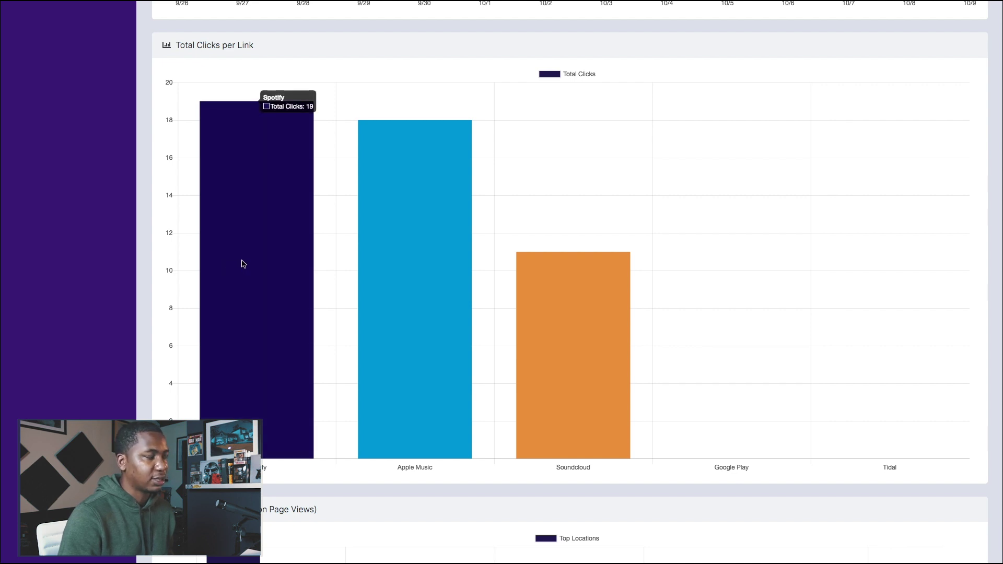
pyautogui.scroll(-7, 287, 277)
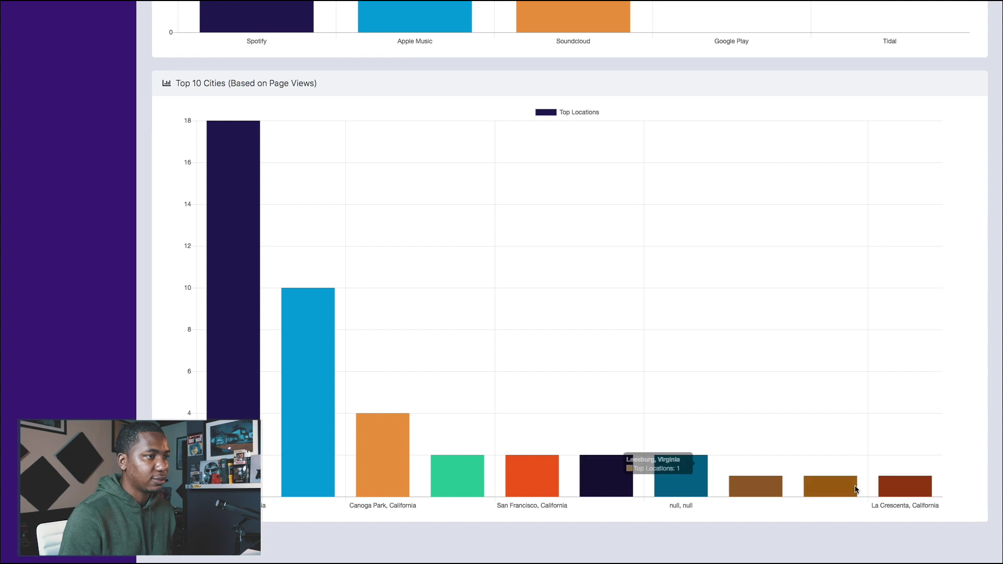
pyautogui.scroll(10, 562, 409)
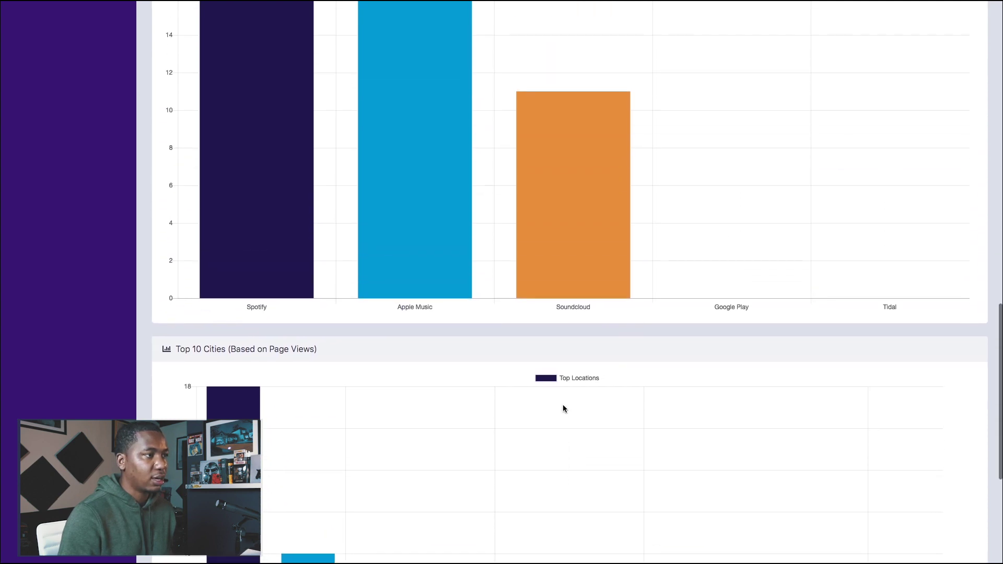
pyautogui.scroll(10, 563, 409)
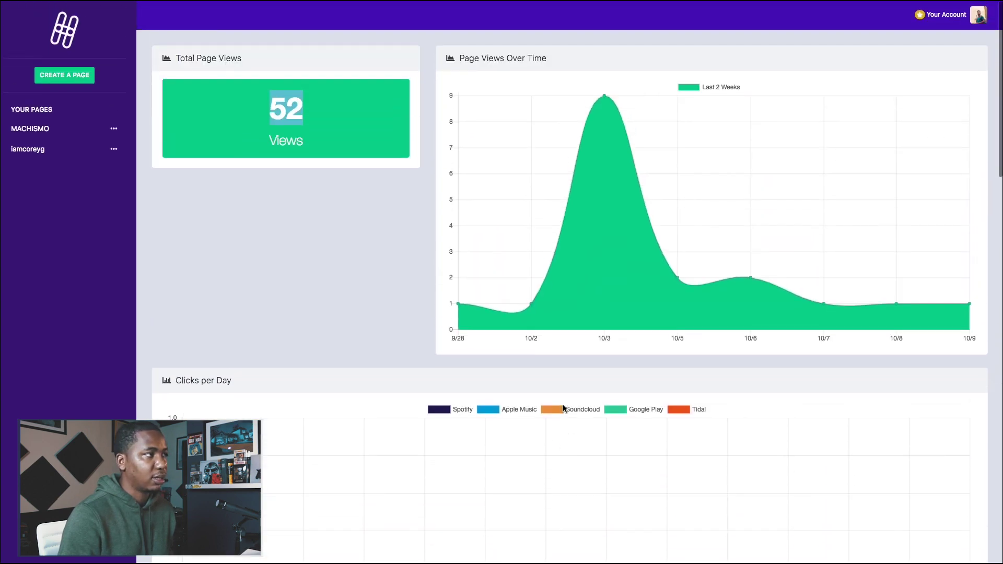